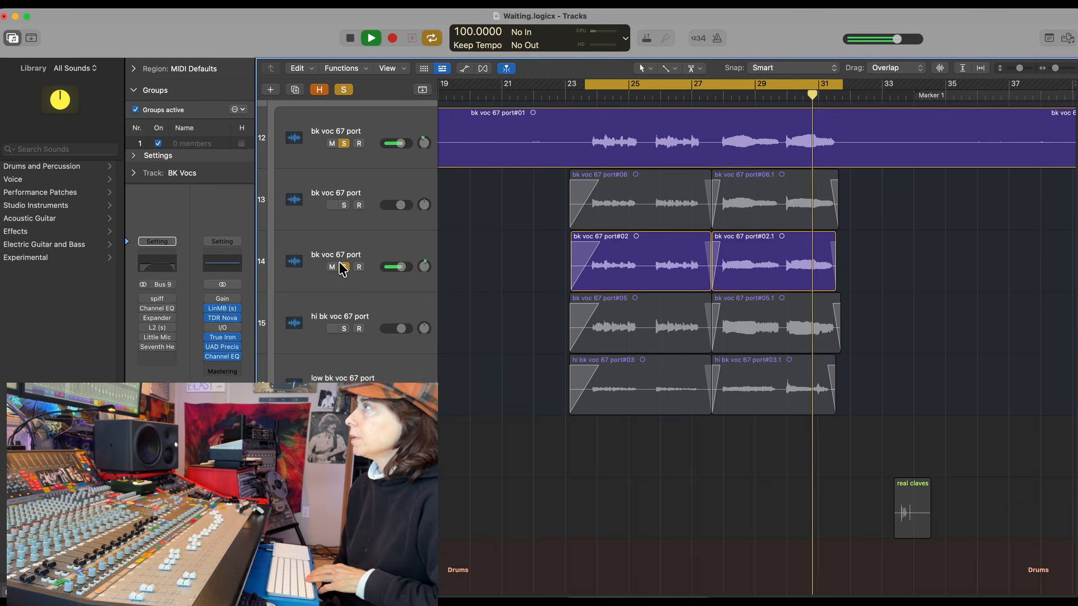
Solo backing vocal track 13 and play it on its own by removing the solos from tracks 12 and 14.
key(space)
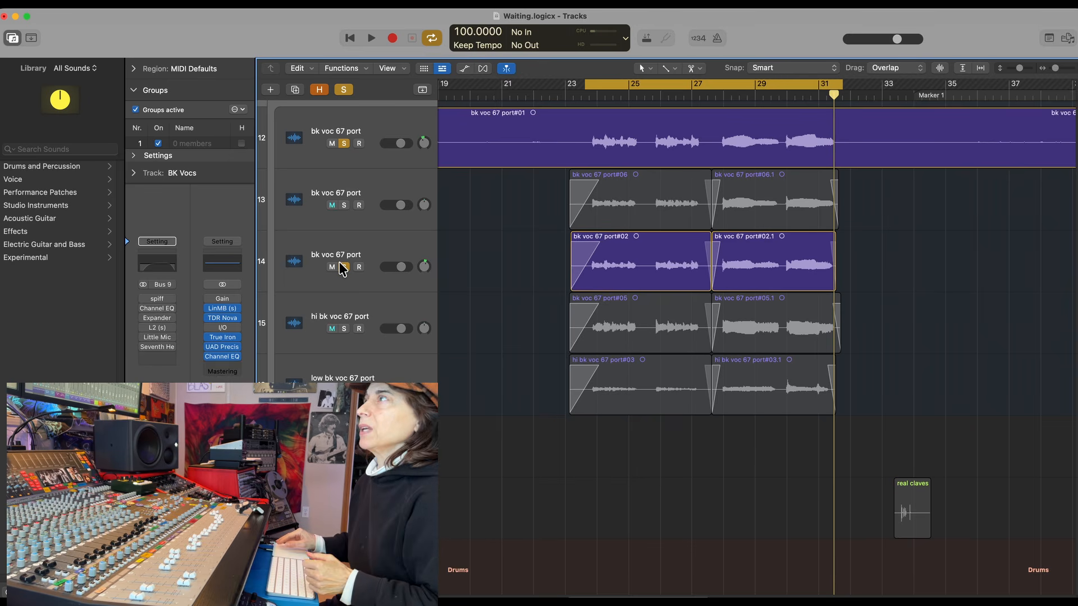
click(343, 206)
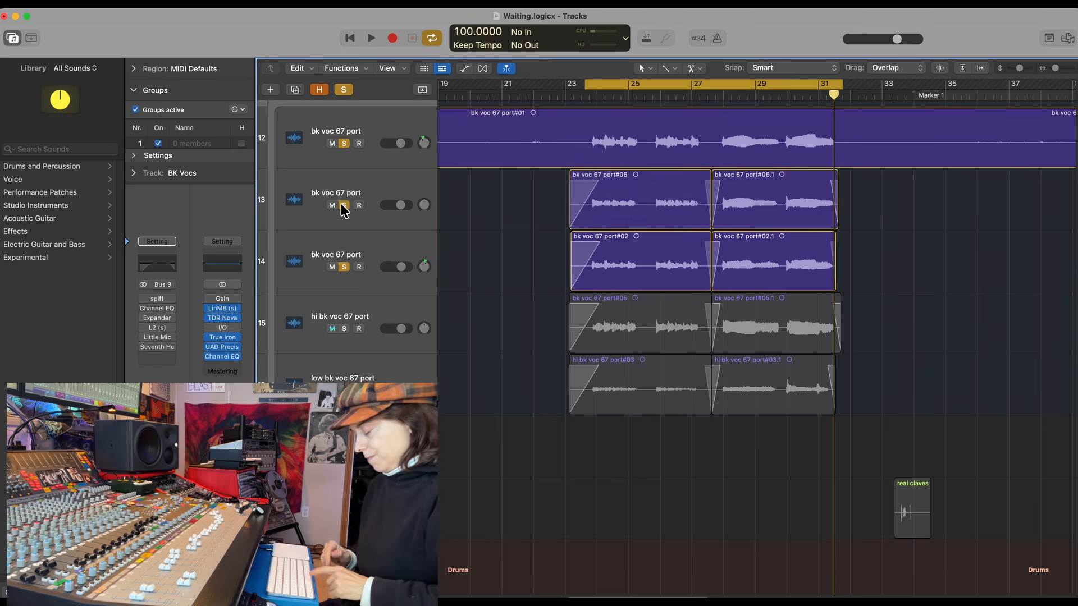
key(space)
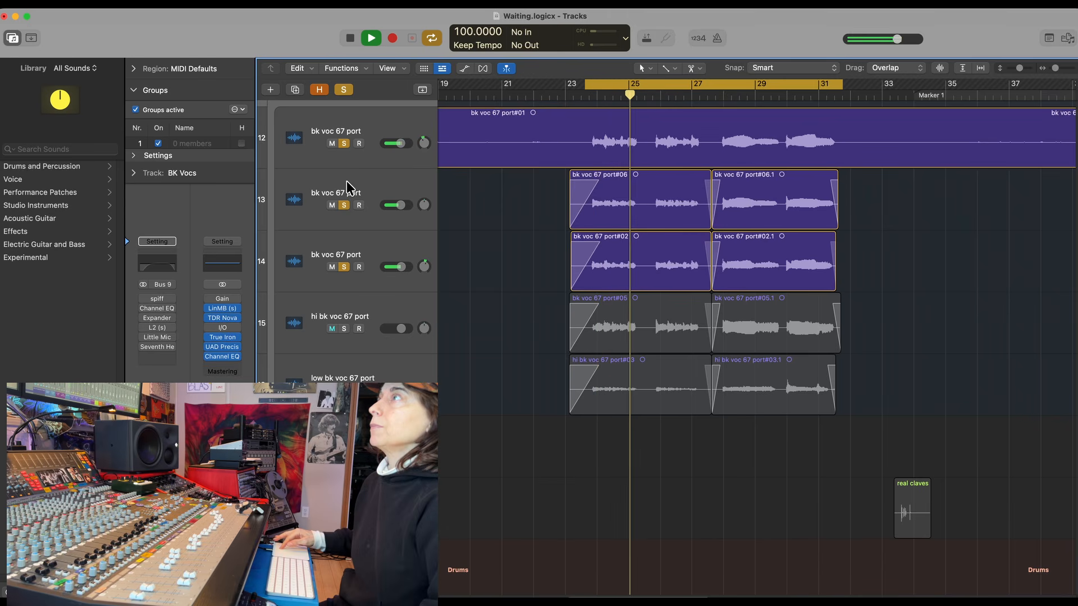
click(343, 143)
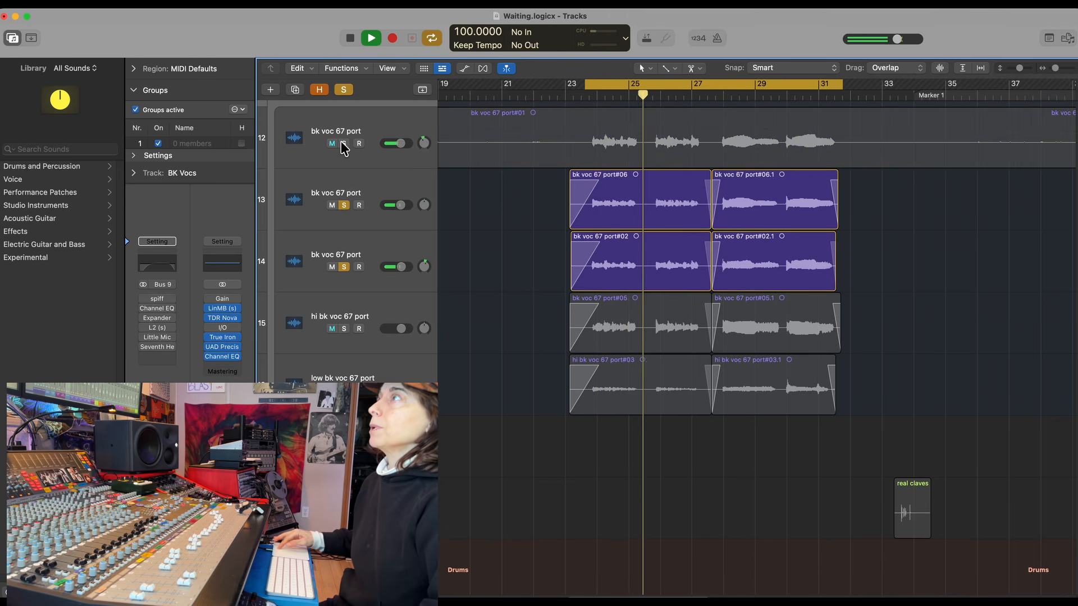
click(344, 266)
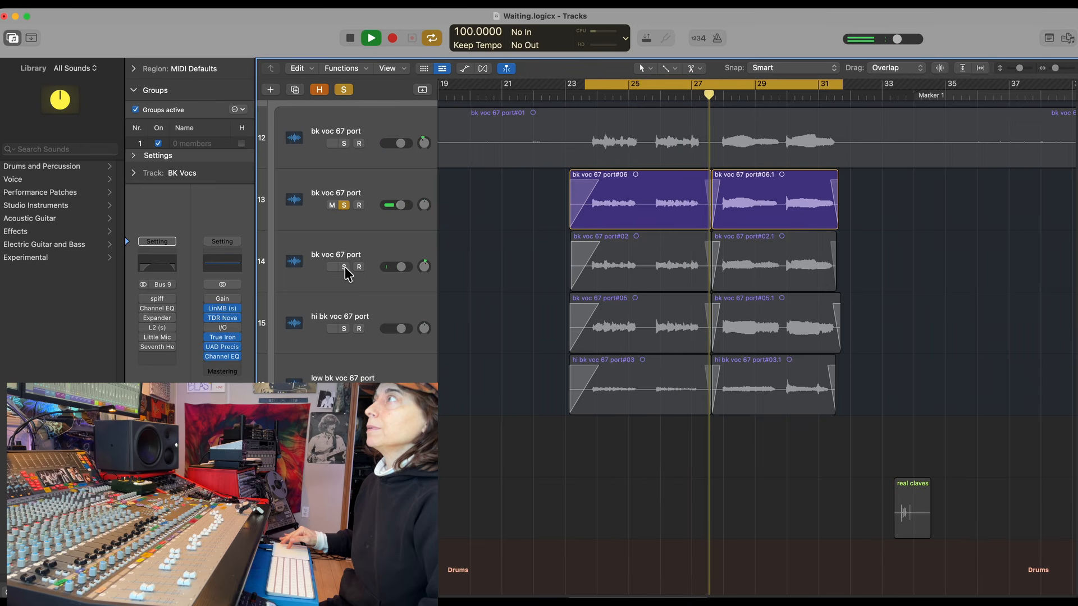
Bring backing vocal tracks 14 and 12 back into the solo alongside track 13 during playback.
click(345, 267)
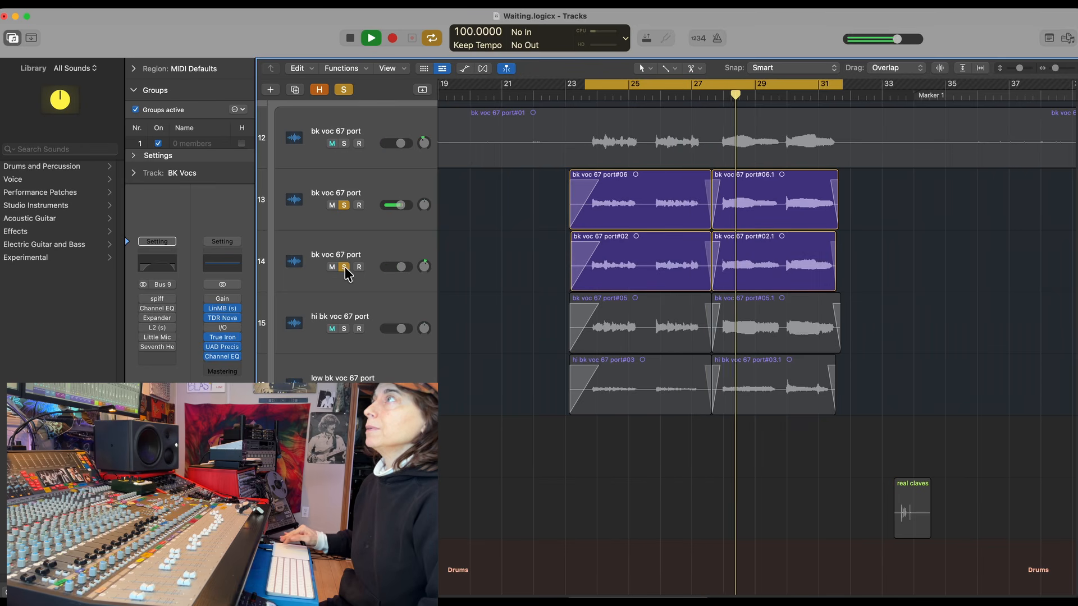
click(345, 140)
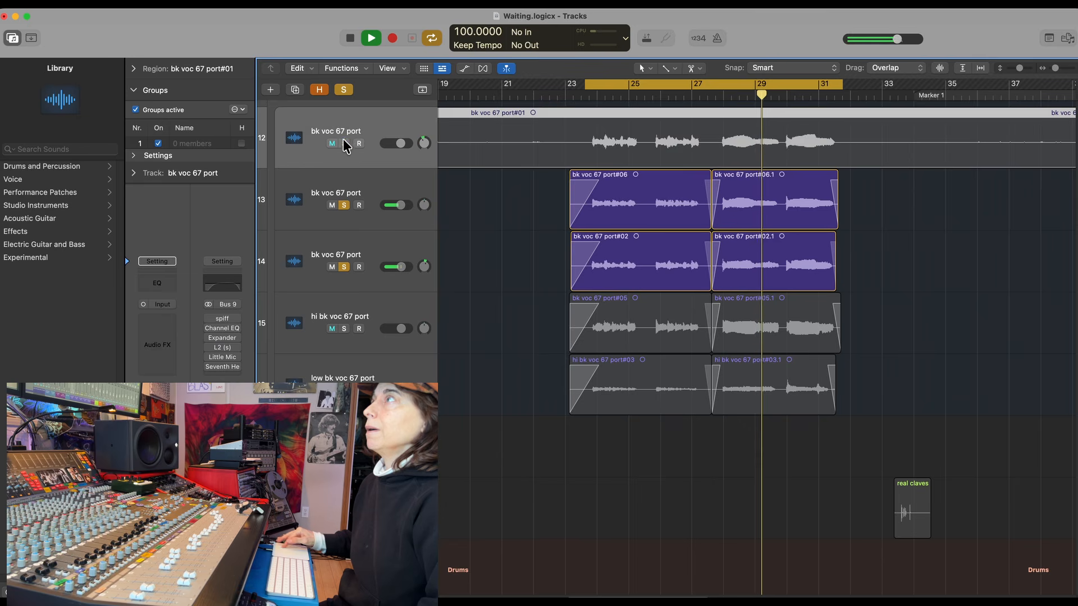
click(343, 142)
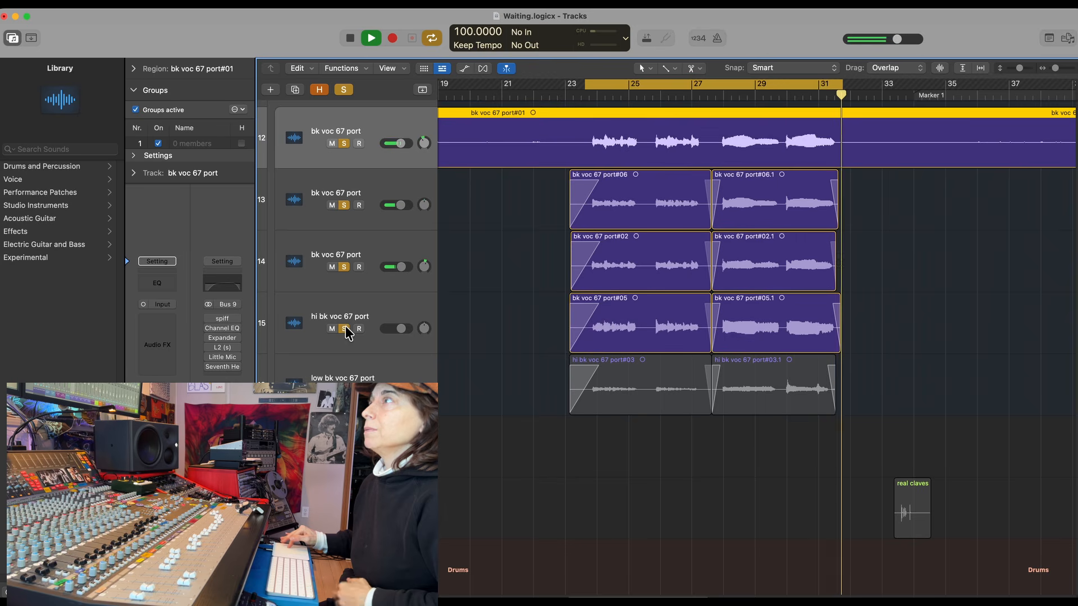
Solo the hi bk voc track 15 and isolate it by unsoloing tracks 14, 13 and 12.
click(344, 329)
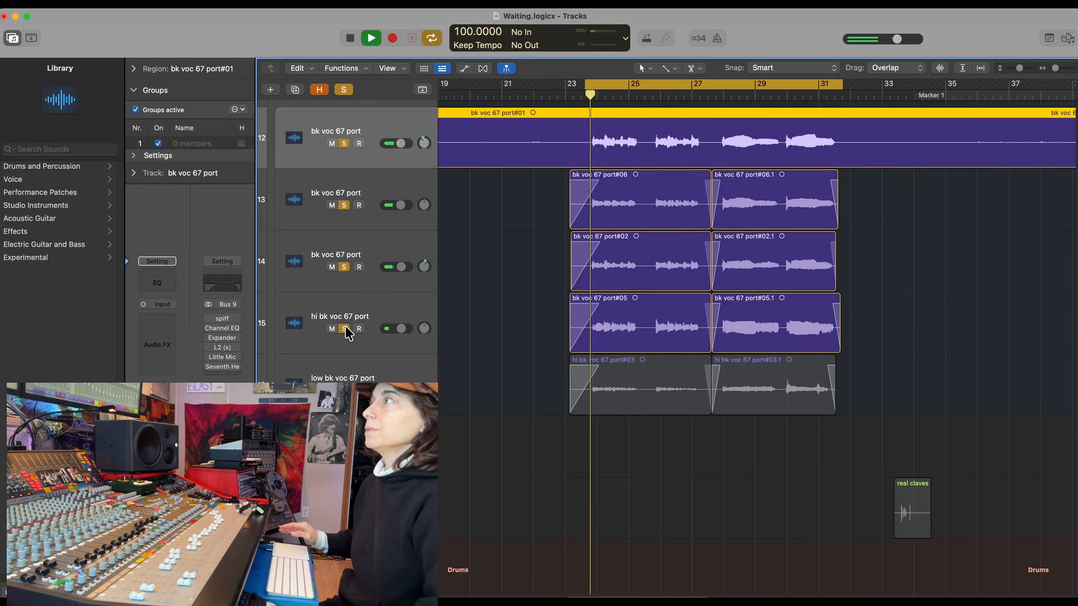
click(343, 267)
click(344, 205)
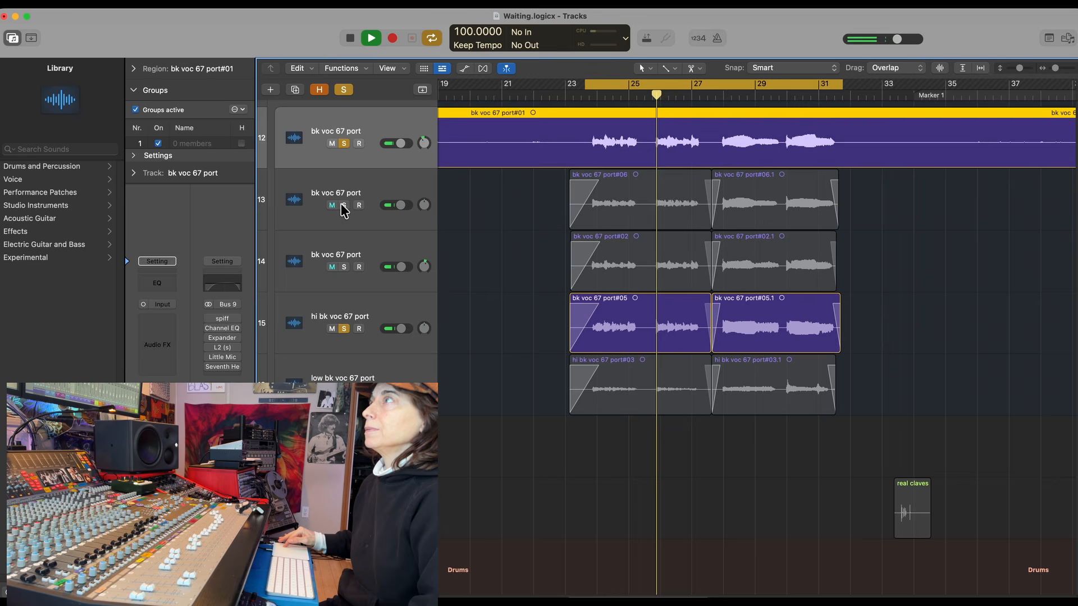
click(343, 142)
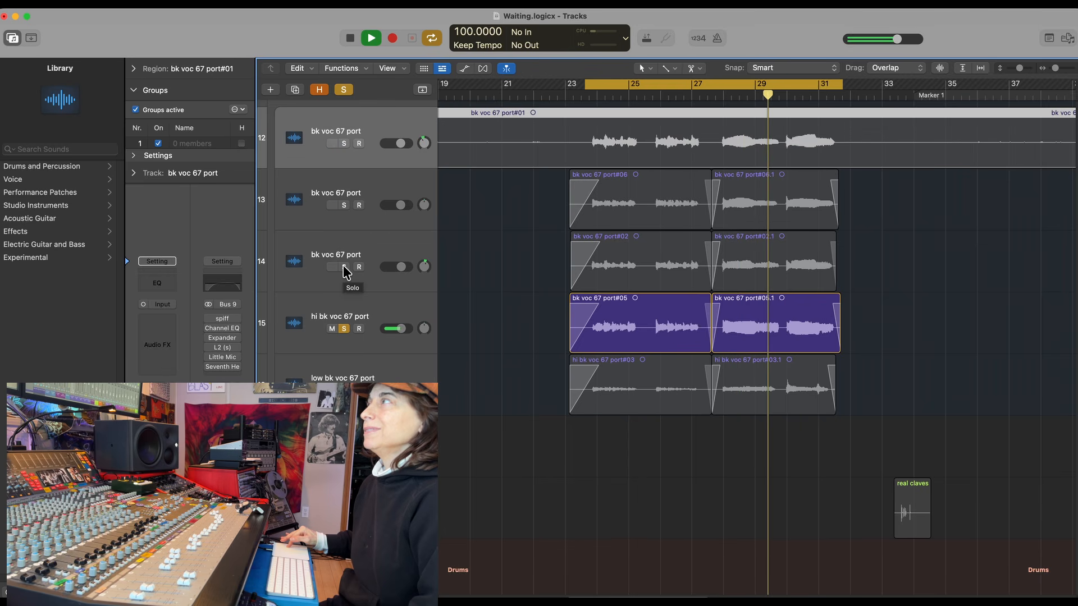
Add tracks 14, 13 and 12 back to the solo with the hi bk voc track, and stop playback.
click(344, 267)
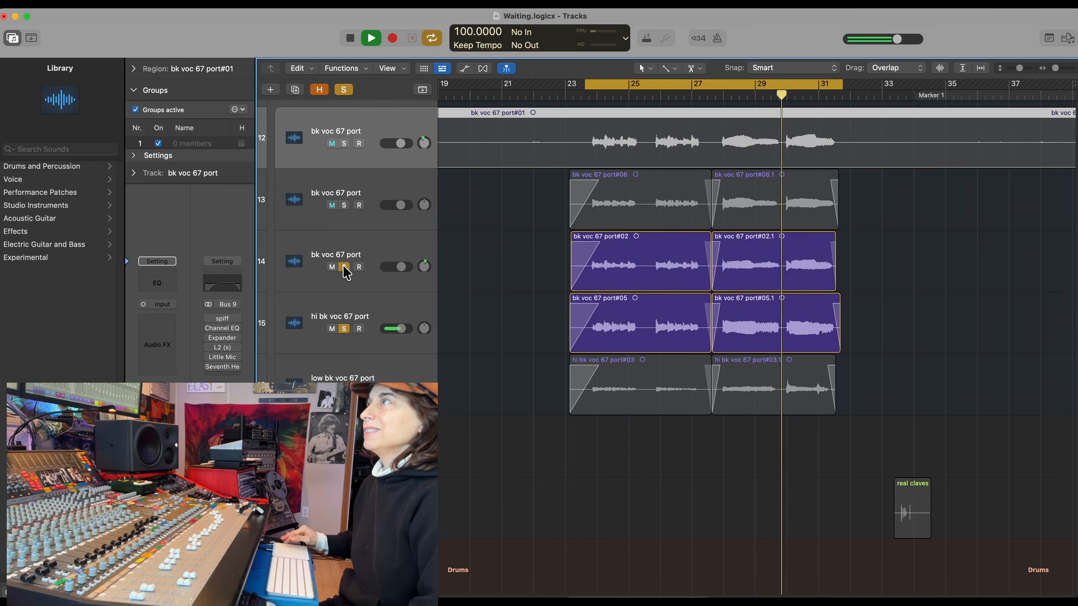
click(344, 206)
click(344, 144)
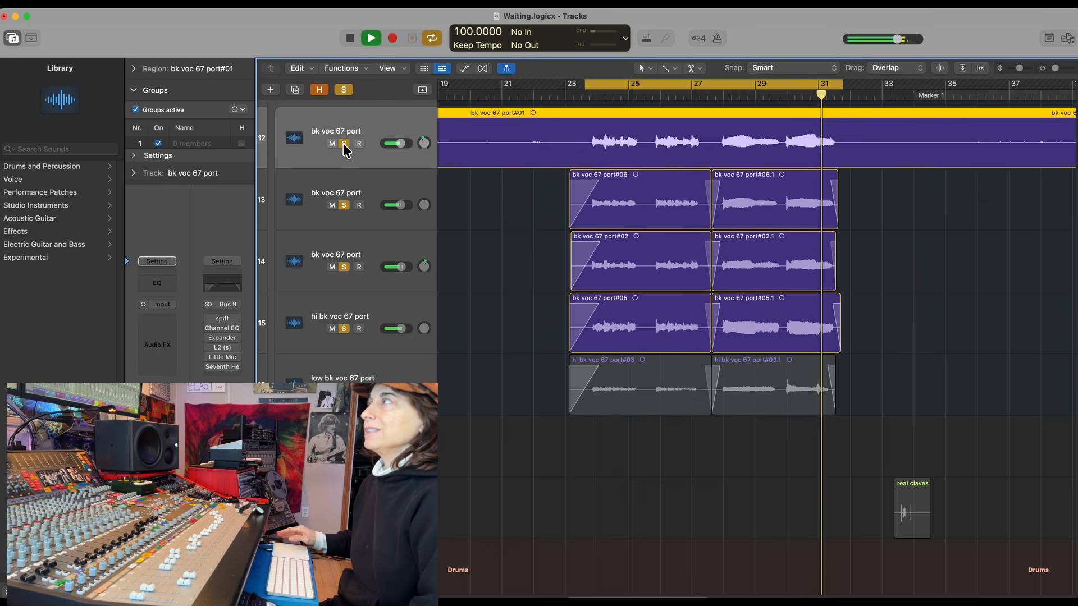
key(space)
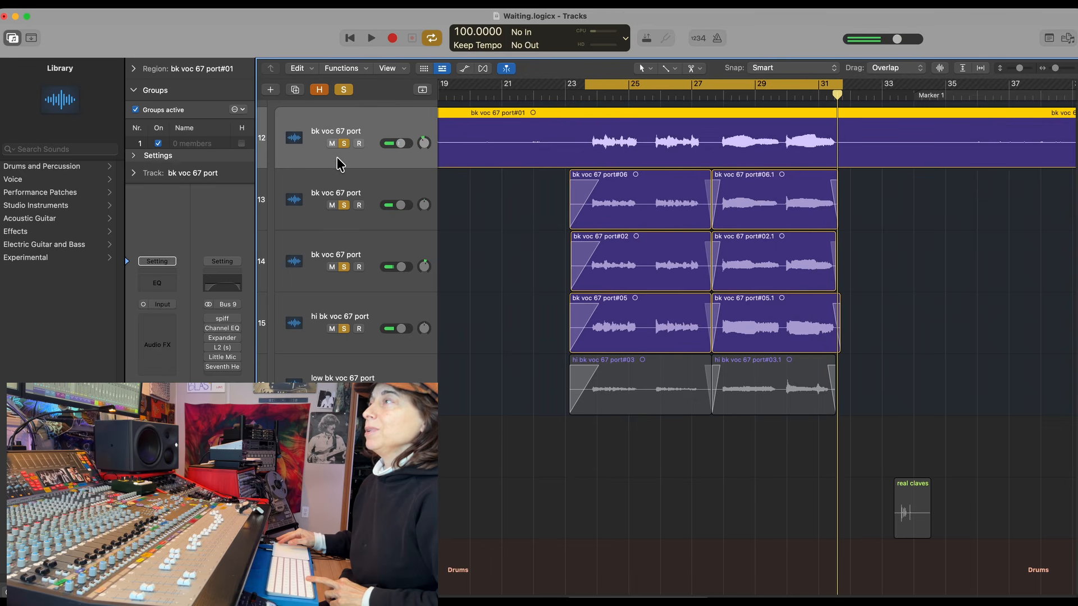
Solo the low bk voc track, play all the backing vocals, and isolate it by unsoloing tracks 12 to 15.
click(343, 391)
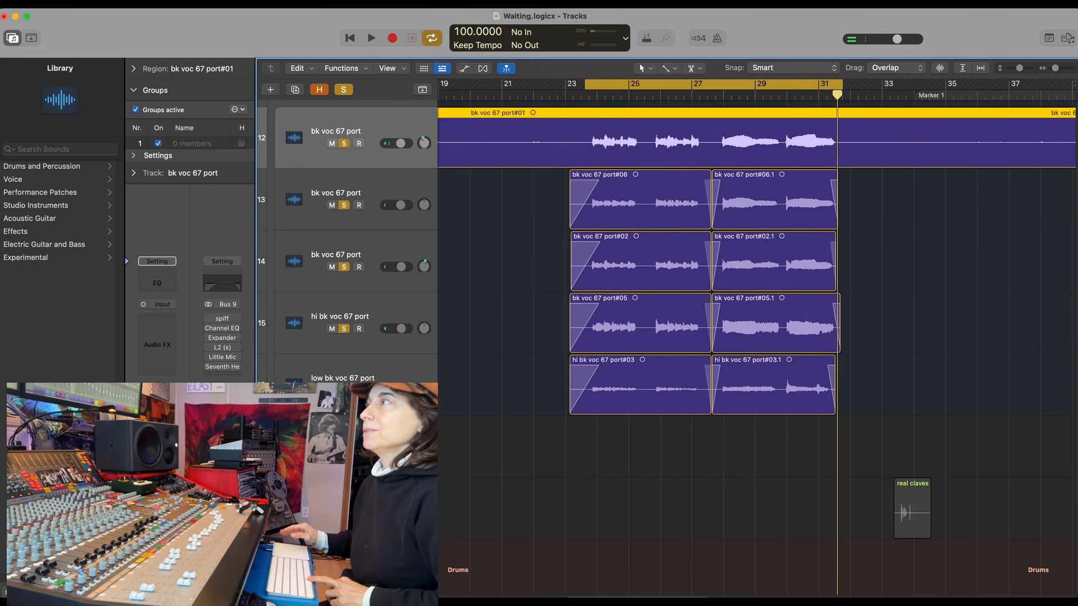
key(space)
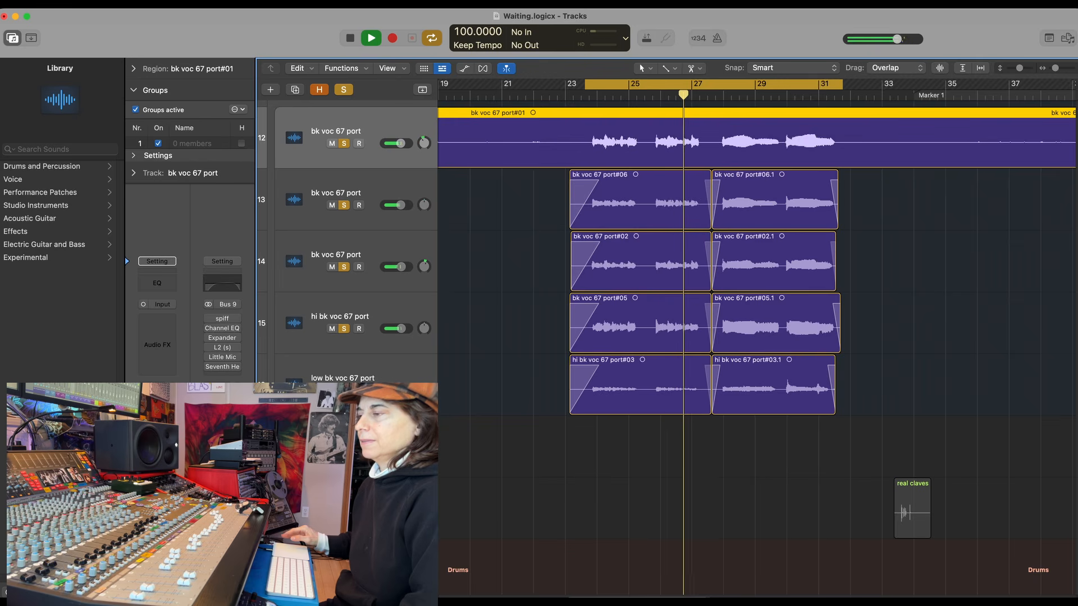
drag(346, 146, 353, 328)
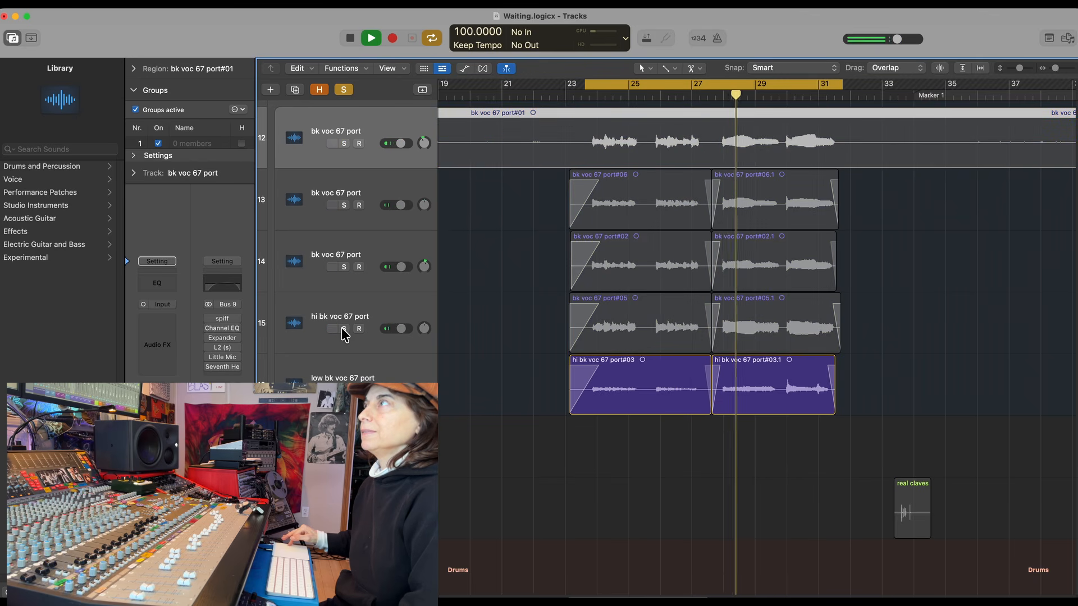
Solo tracks 15, 14, 13 and 12 again to hear the whole vocal stack, and stop playback.
click(343, 329)
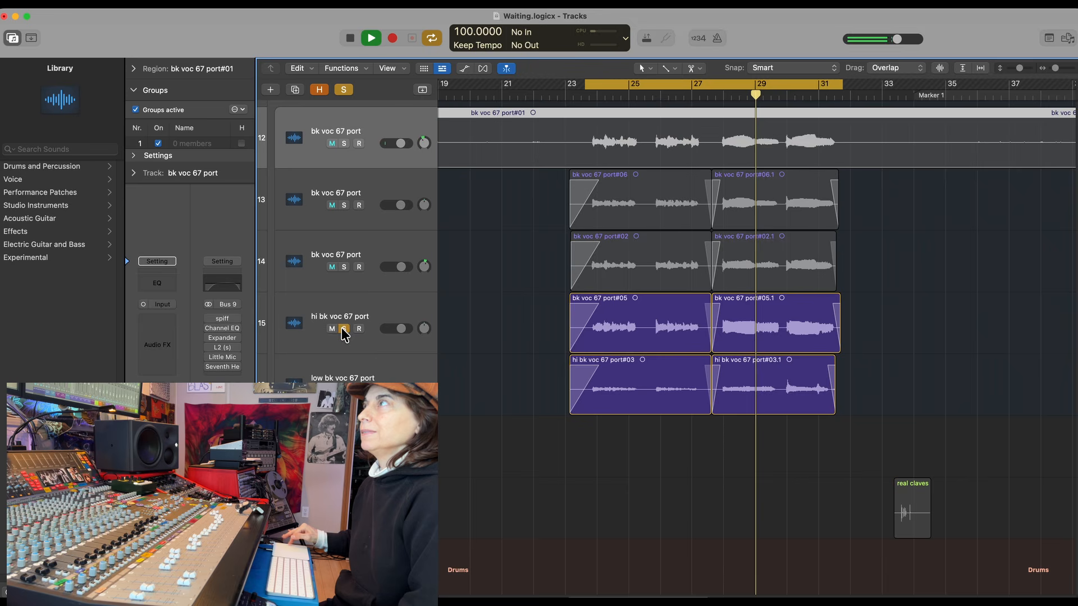
click(343, 267)
click(344, 206)
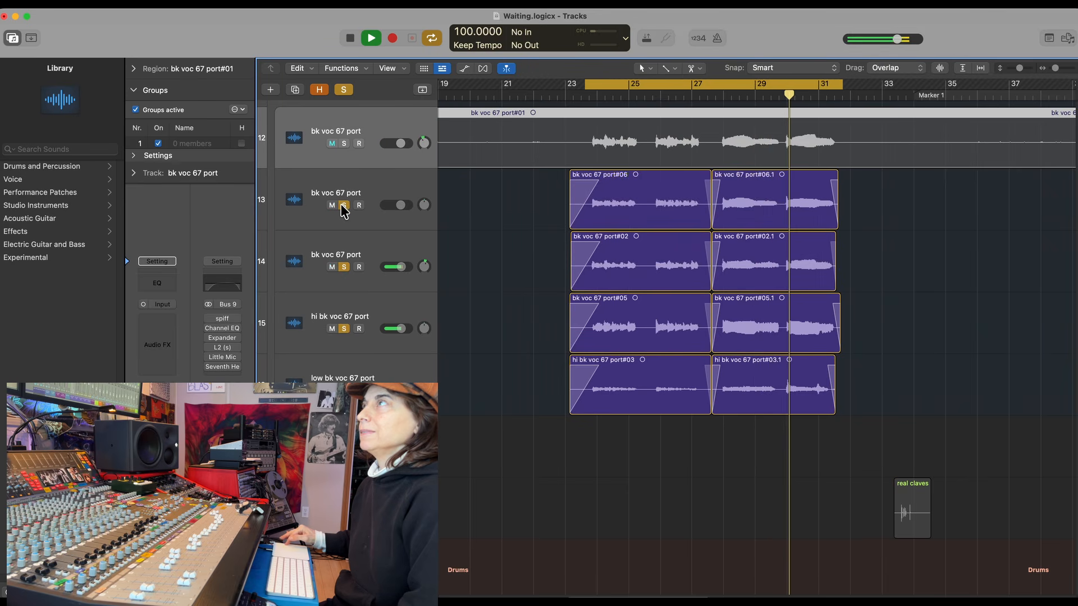
click(344, 144)
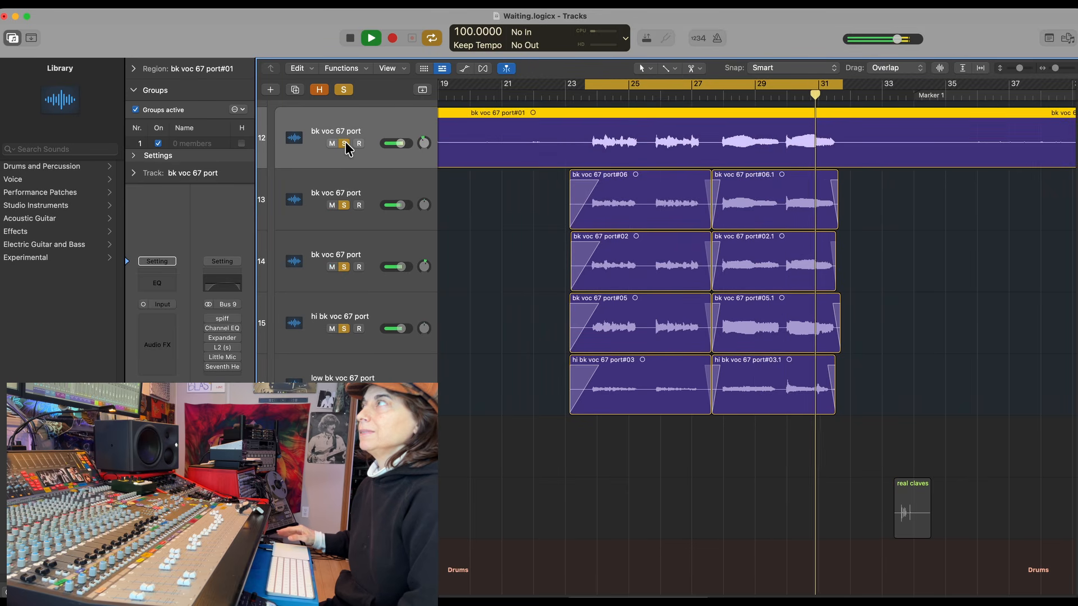
key(space)
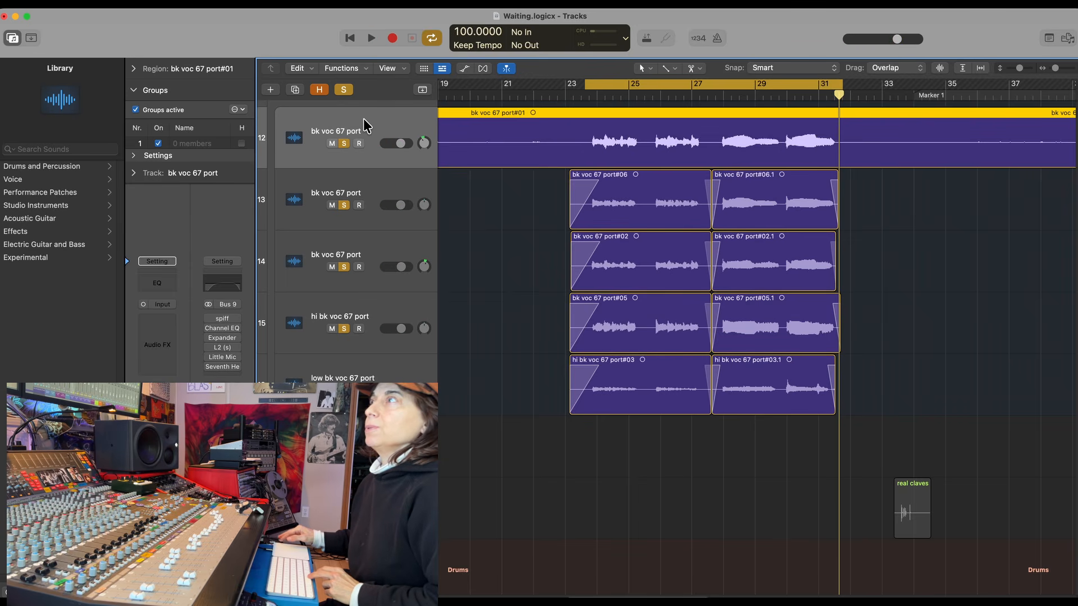
Select the BK Vocs stack, turn on its spiff plug-in, view the Remove mouth clicks setting, and close its window.
scroll(365, 120, up, 3)
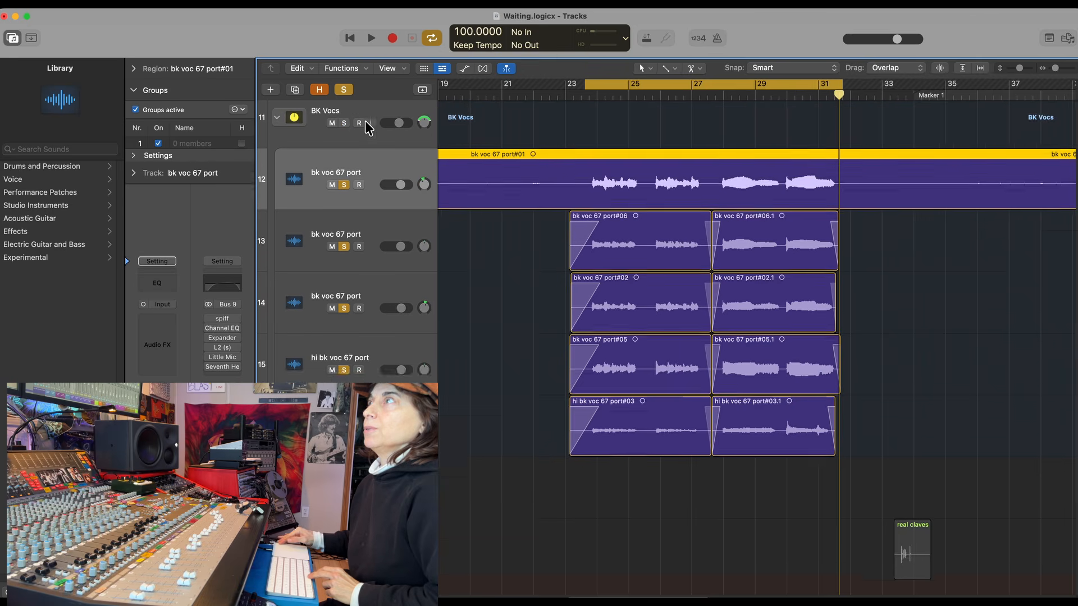
scroll(363, 143, up, 2)
click(364, 148)
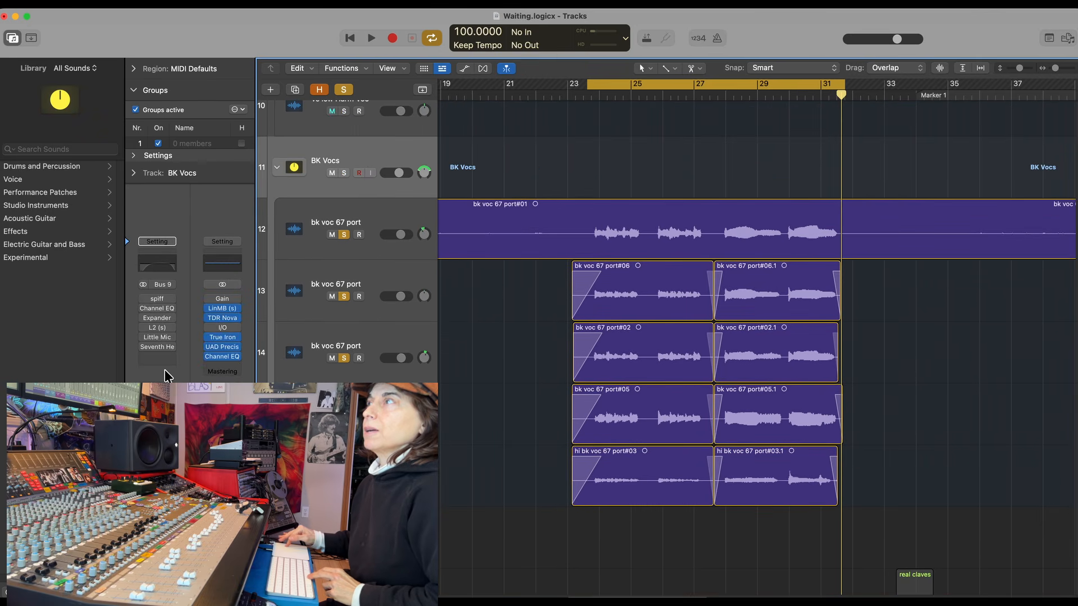
click(156, 298)
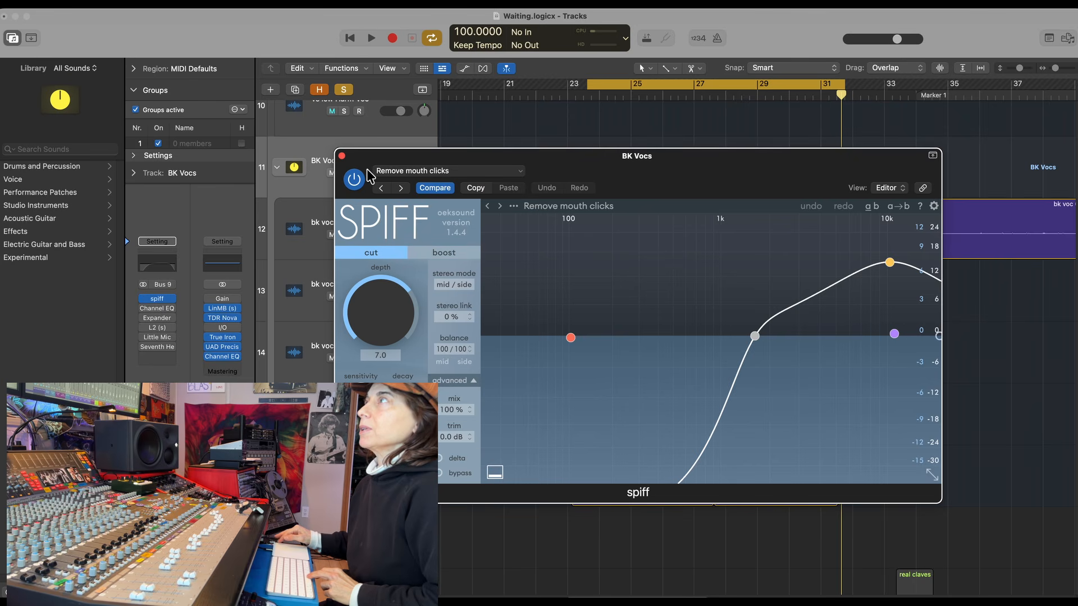
click(342, 156)
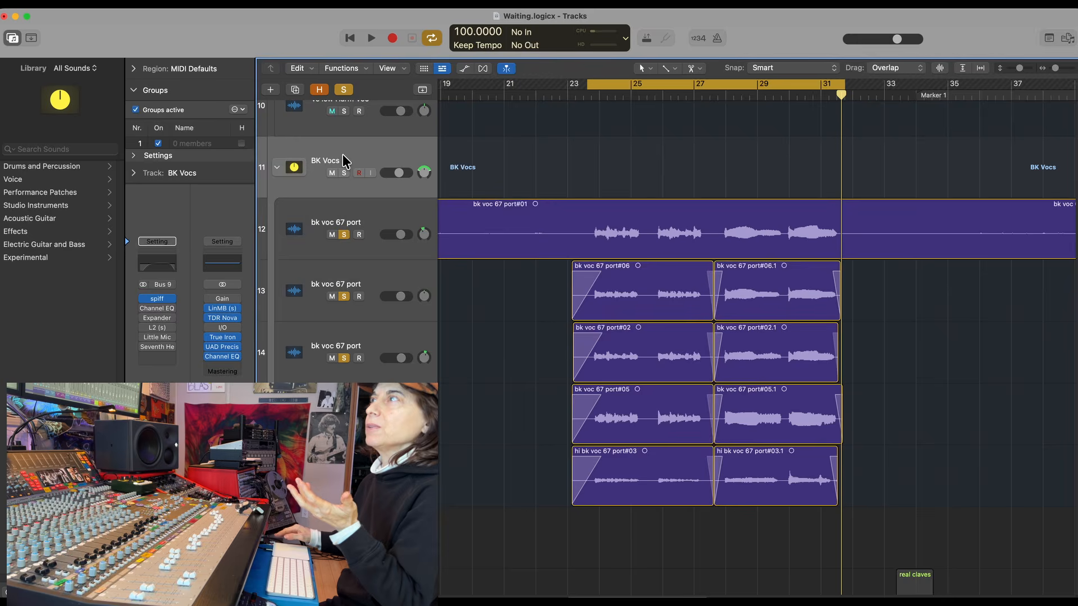
Open the Channel EQ on BK Vocs and play the backing vocals with the EQ bypassed.
click(143, 308)
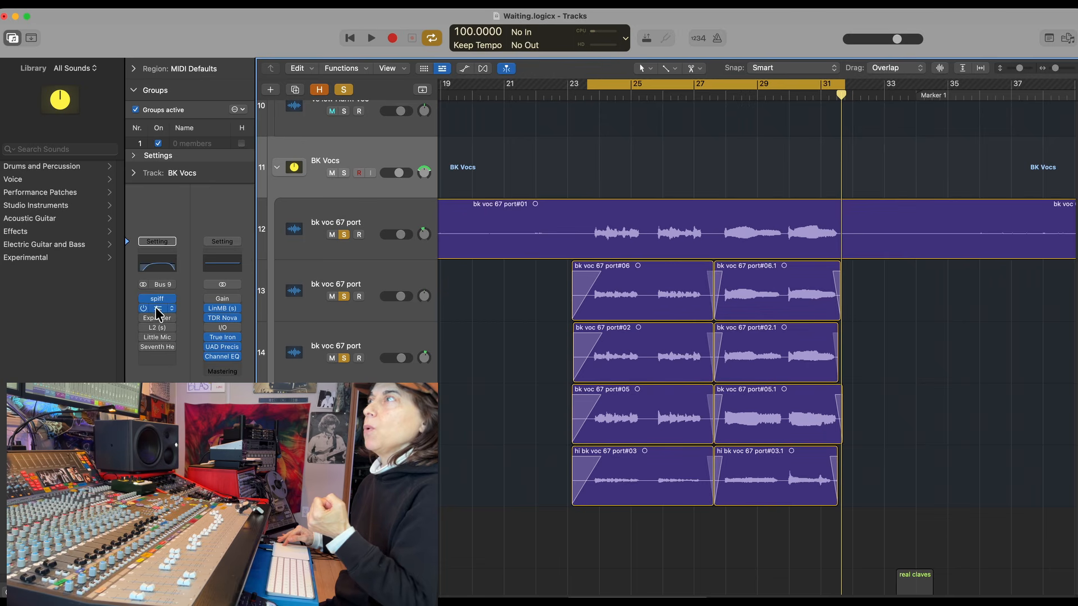
click(157, 312)
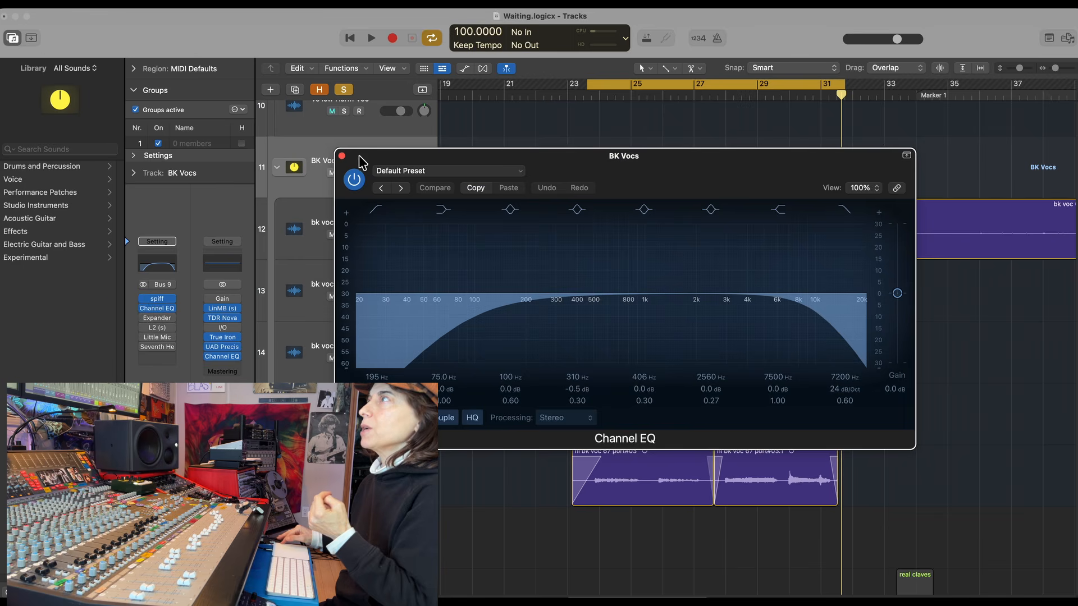
click(353, 179)
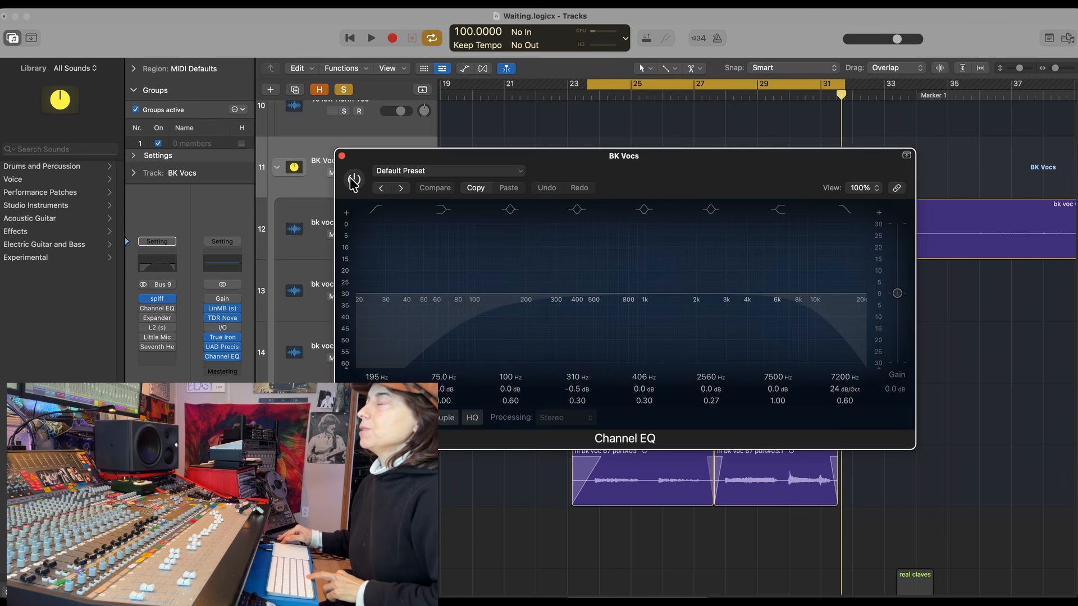
key(space)
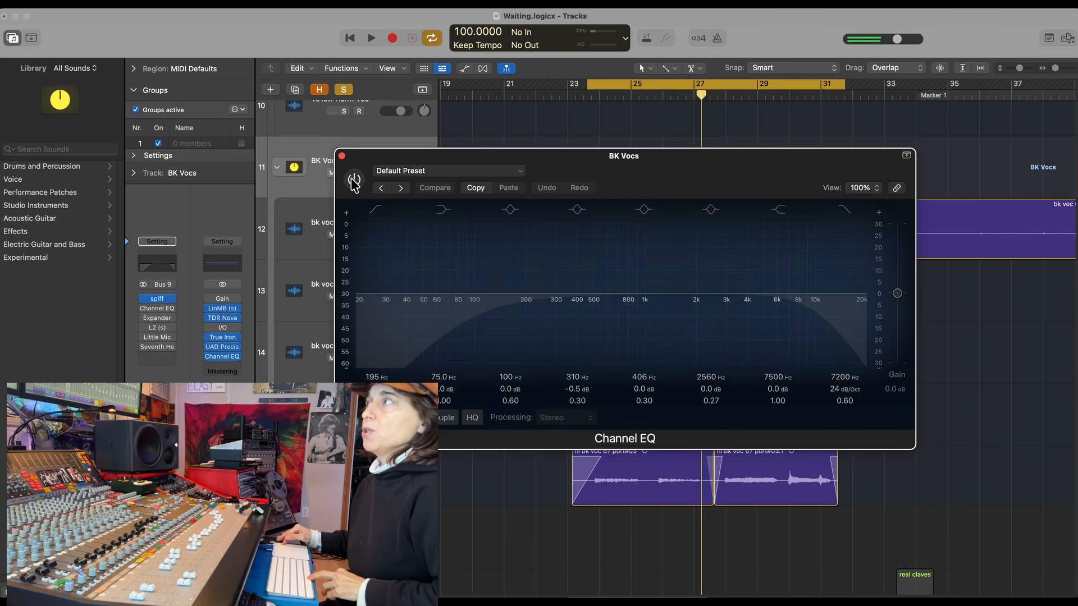
Turn the BK Vocs Channel EQ on, play the vocals through it, and close its window.
click(353, 181)
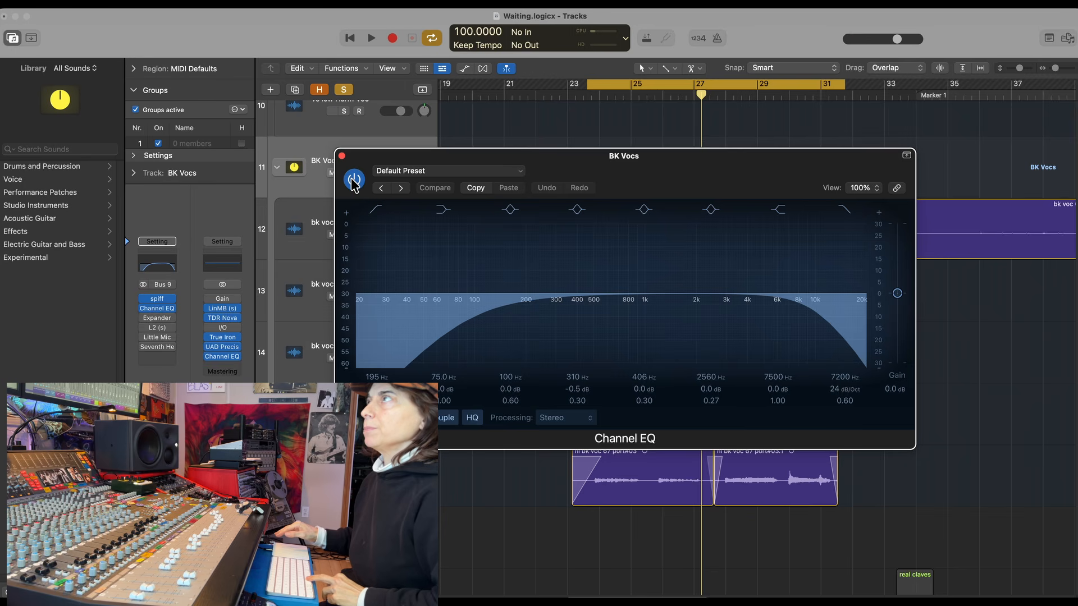
key(space)
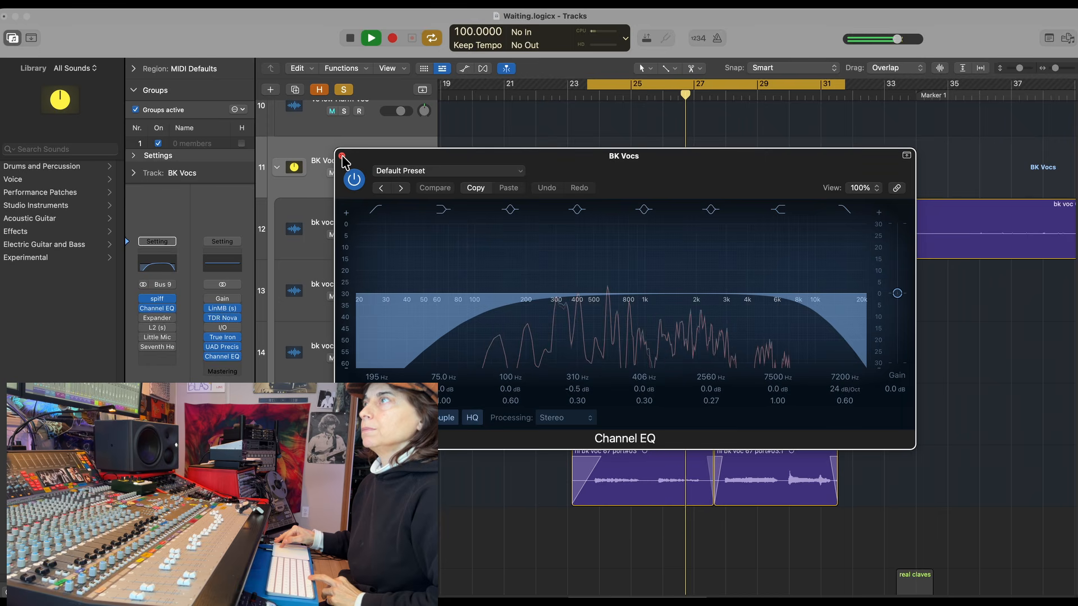
key(space)
click(341, 156)
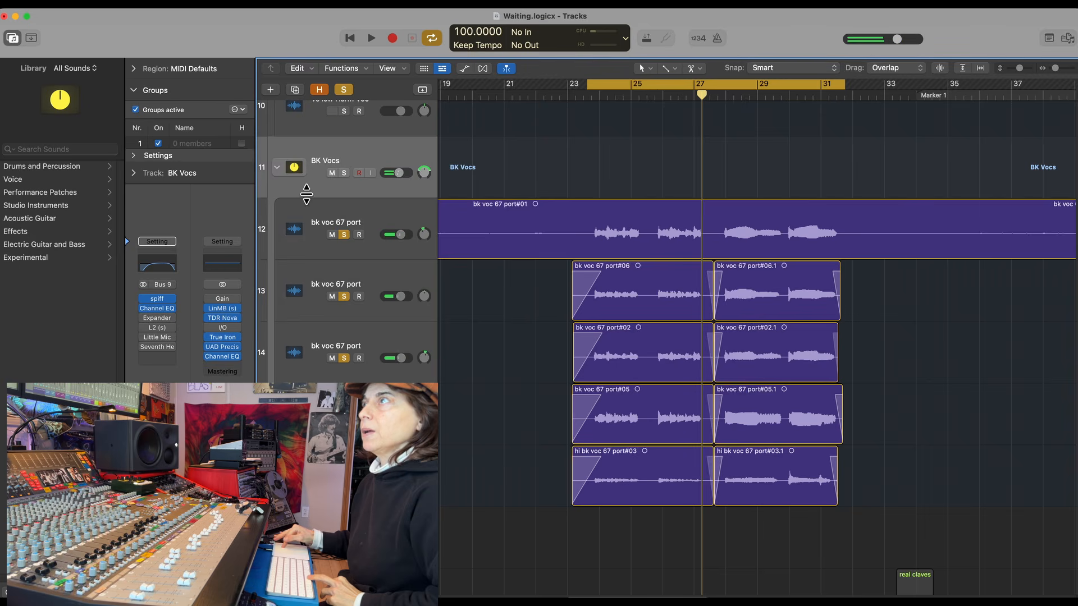
Turn on the BK Vocs Expander with the More Punch preset, play the vocals through it, and close its window.
click(157, 319)
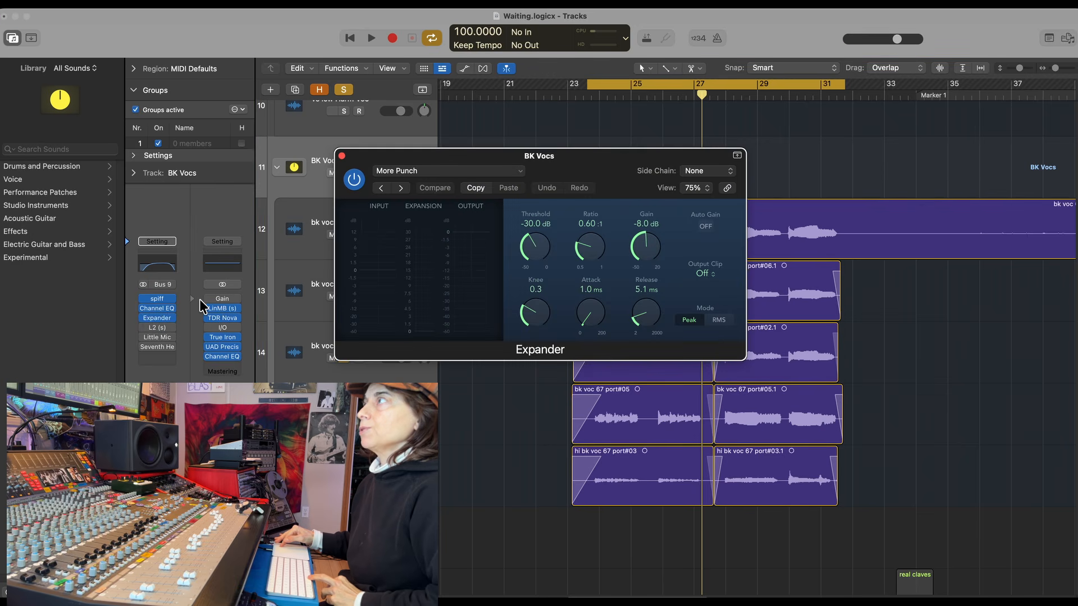
key(space)
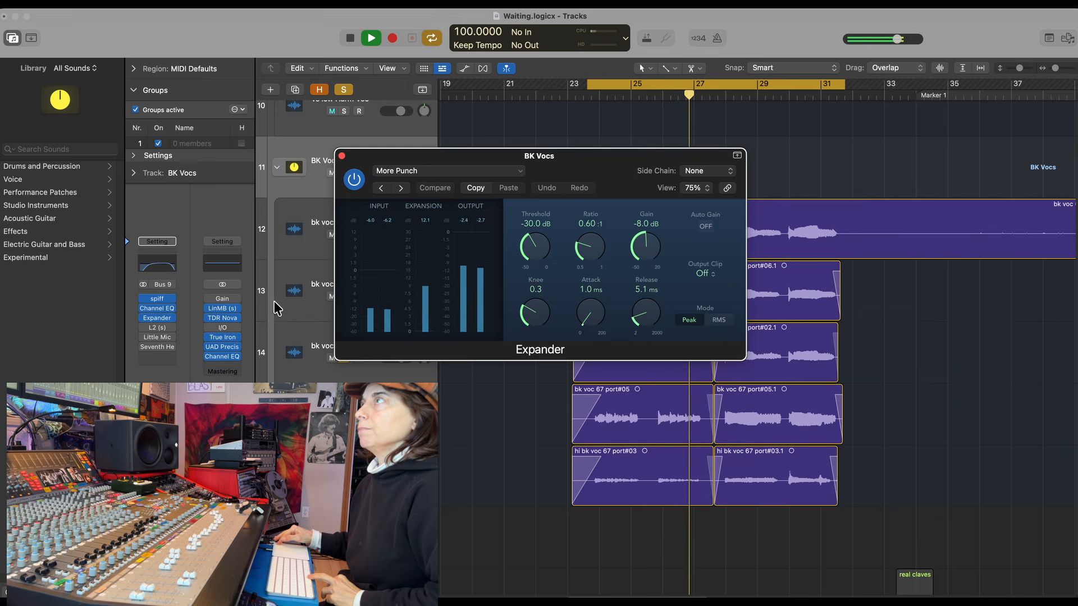
key(space)
click(342, 156)
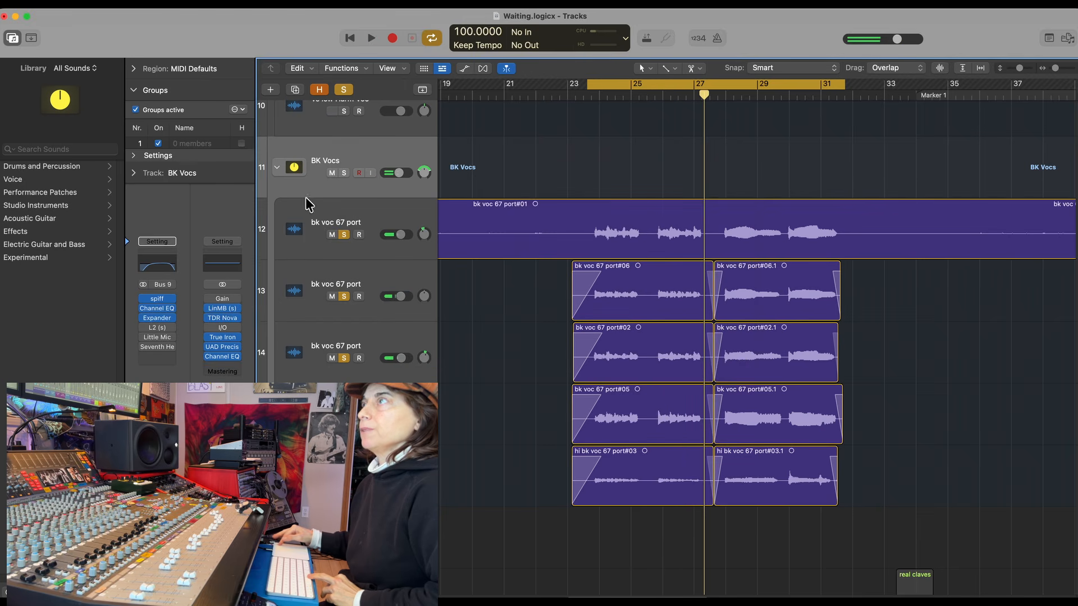
Turn on the L2 limiter on BK Vocs, play the backing vocals through it, and close its window.
click(153, 327)
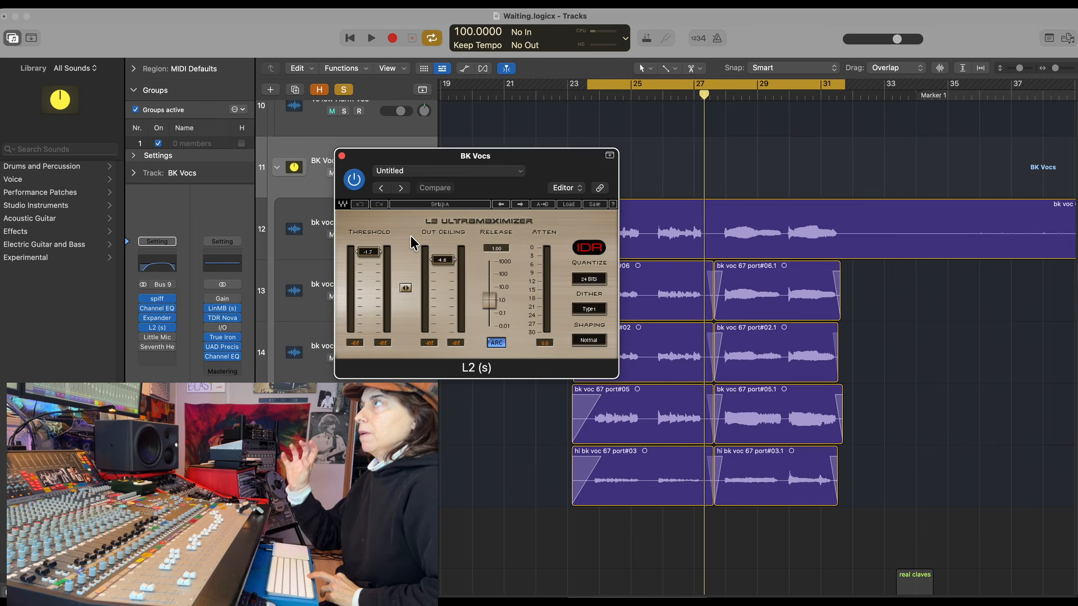
key(space)
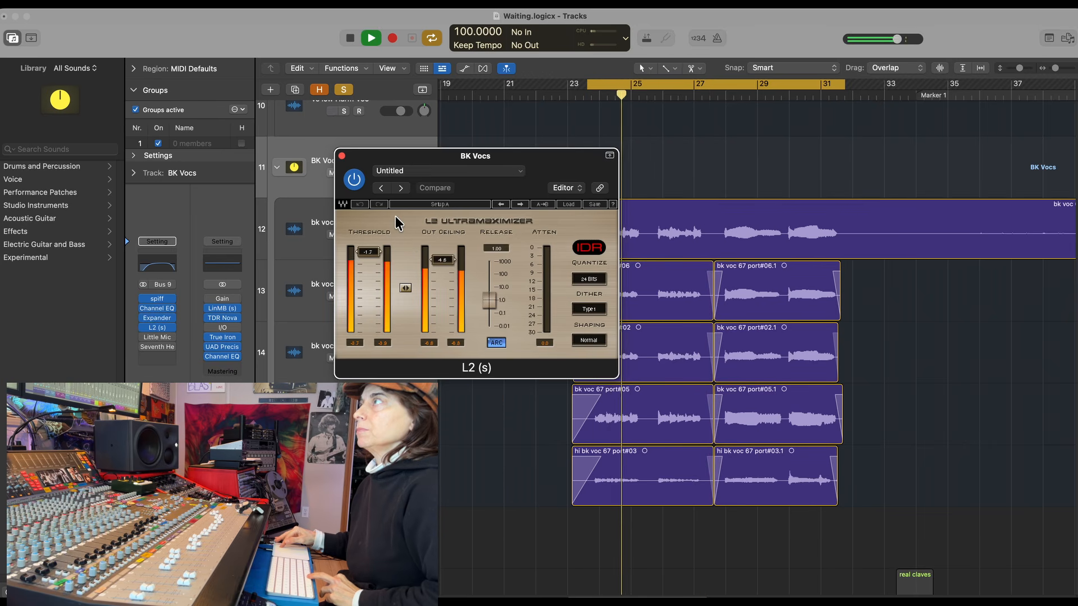
click(342, 156)
key(space)
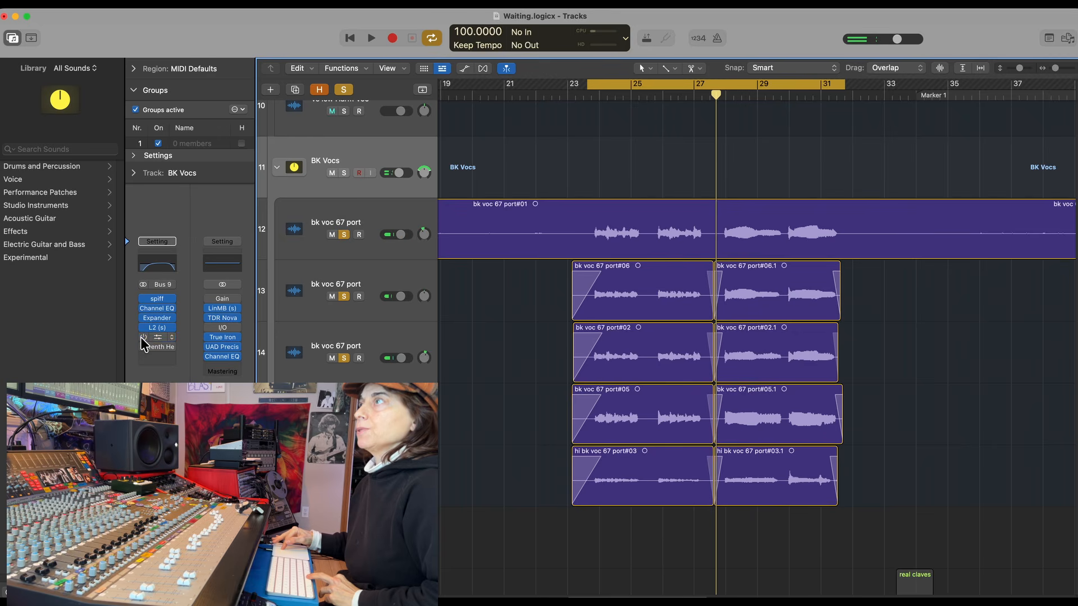
Turn on Little MicroShift on BK Vocs and audition its Mix toward dry and wet during playback, ending around the midpoint.
click(152, 337)
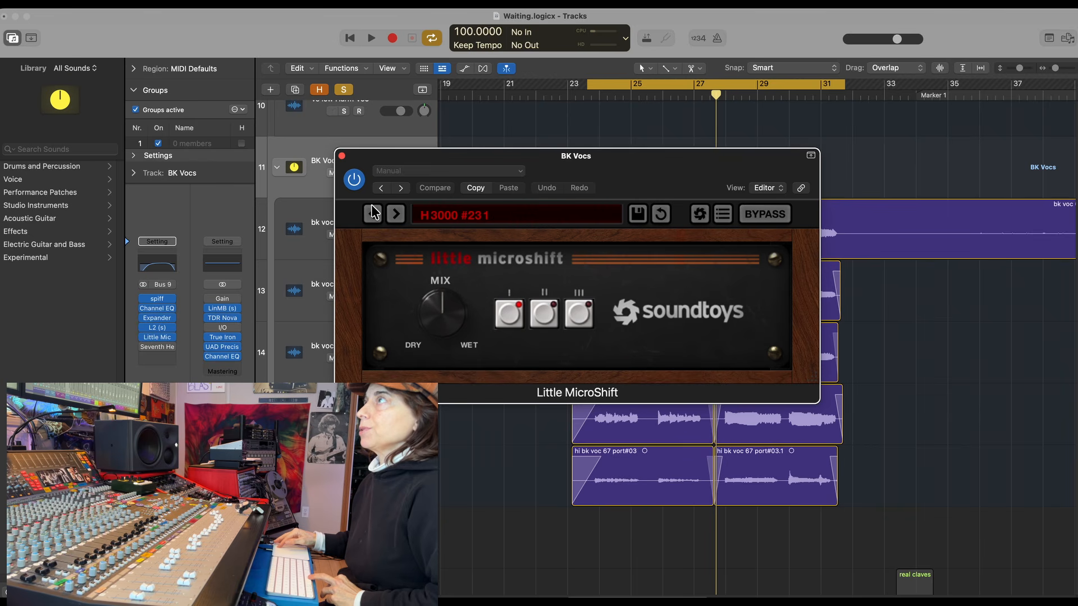
key(space)
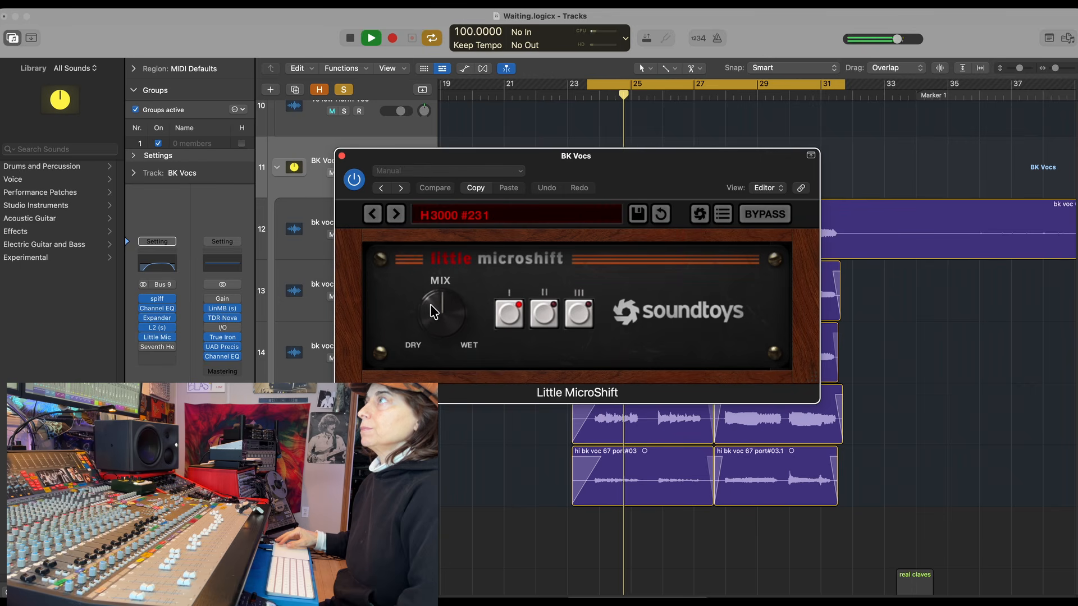
drag(430, 304, 430, 337)
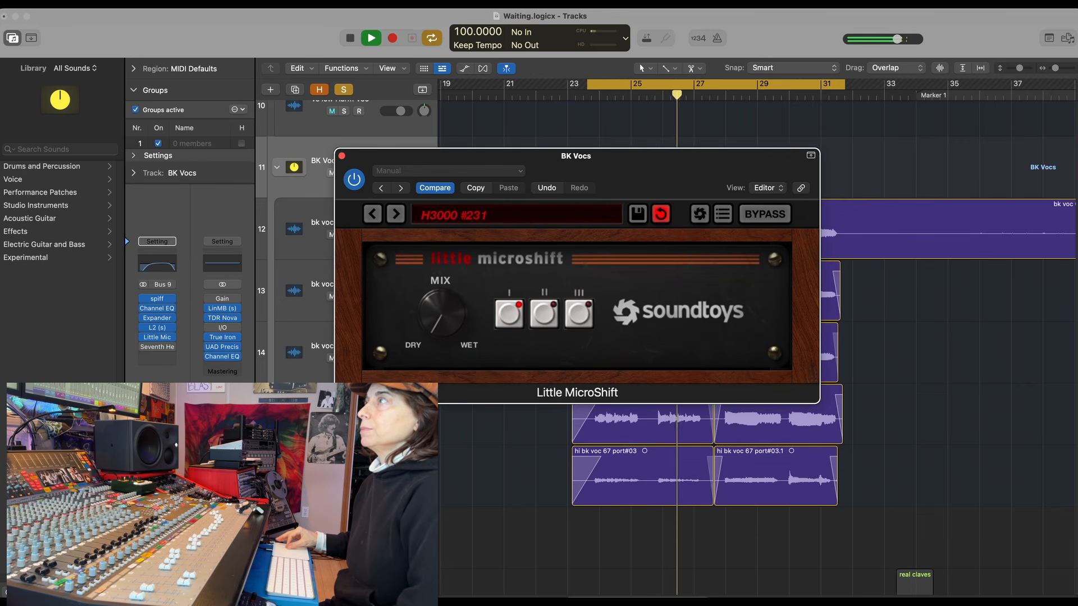
drag(429, 347, 475, 279)
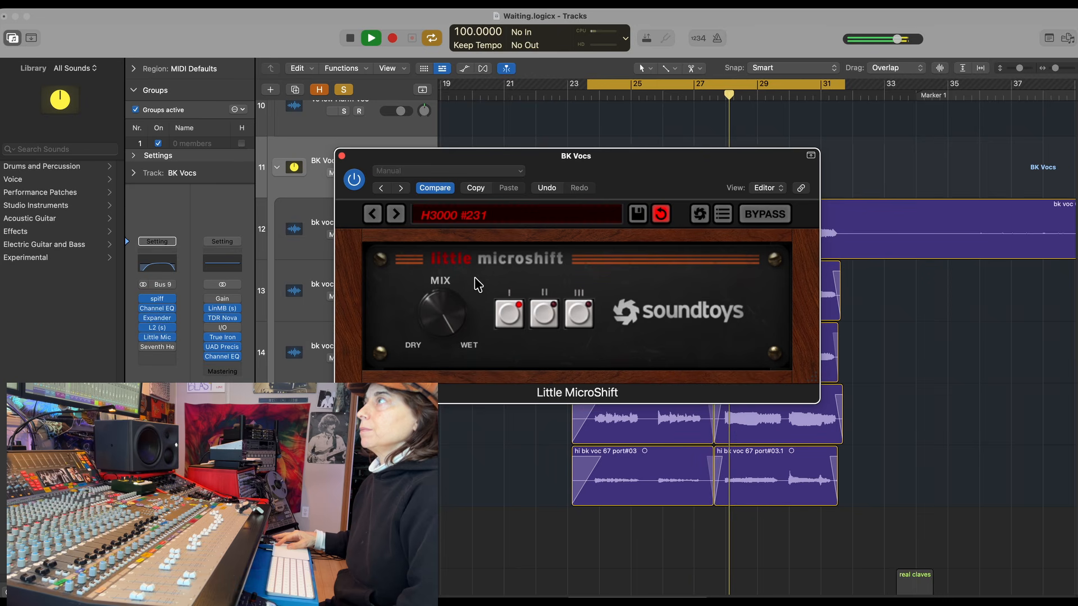
drag(464, 284, 440, 328)
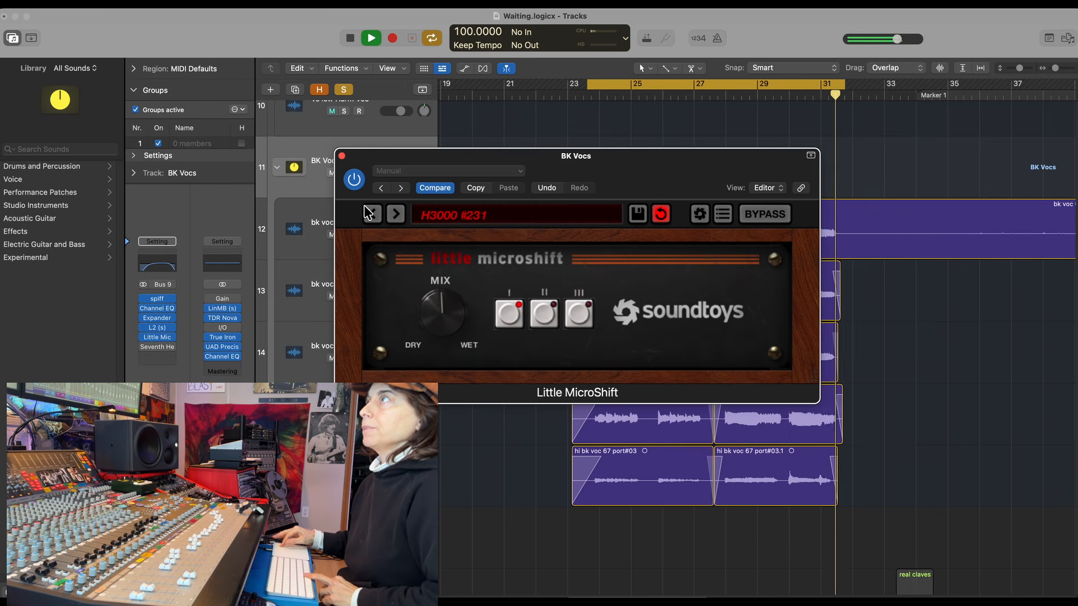
key(space)
click(341, 156)
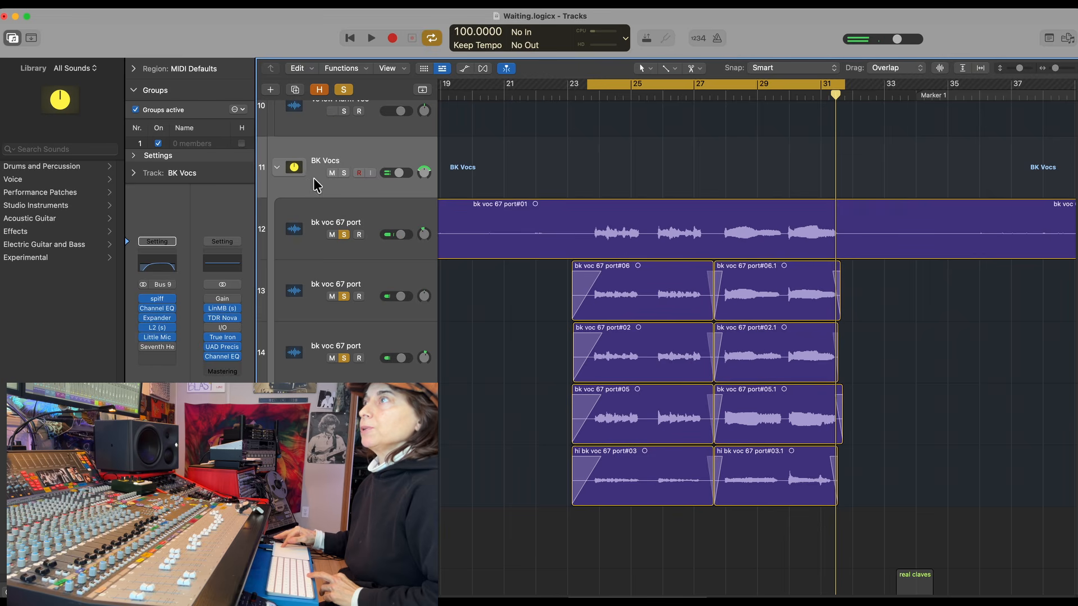
Turn on the Seventh Heaven reverb on BK Vocs and adjust its Mix to 0 / -13.1 dB while playing the vocals.
click(153, 346)
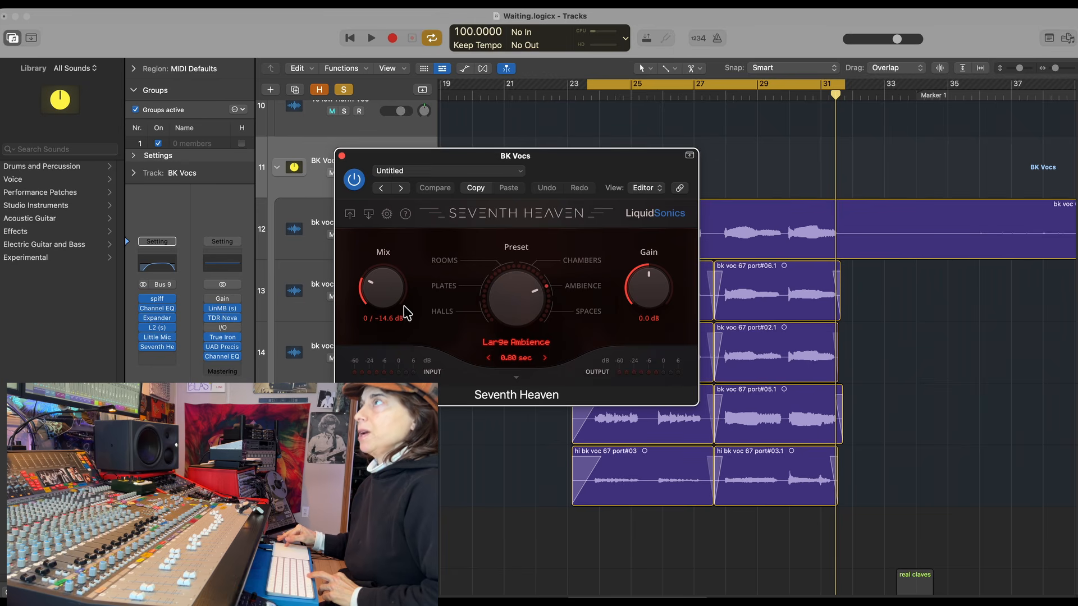
key(space)
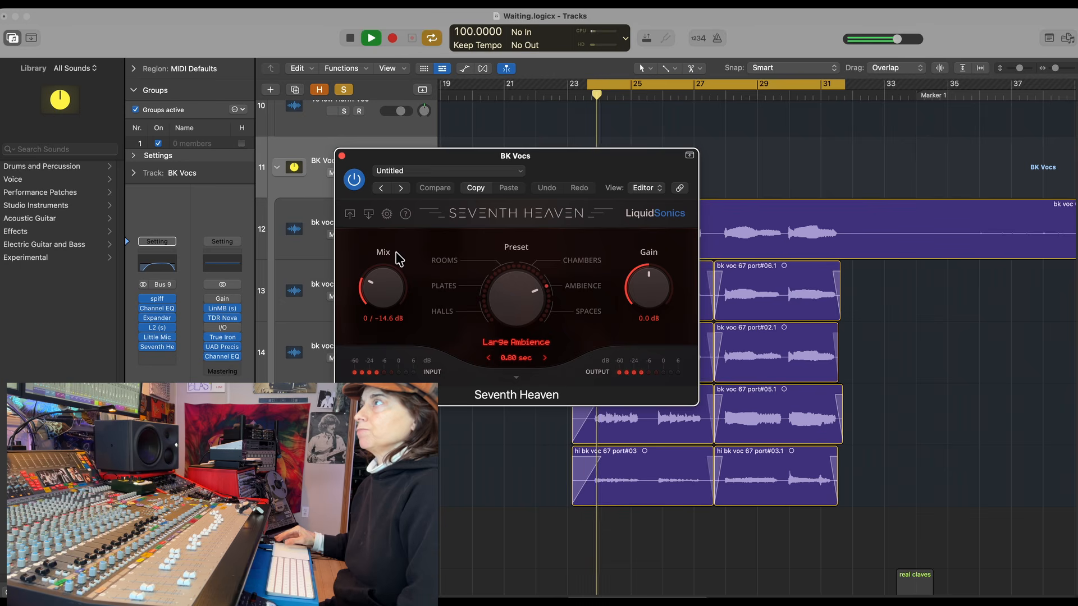
mouse_move(383, 281)
mouse_down()
mouse_move(397, 241)
mouse_move(367, 277)
mouse_move(373, 267)
mouse_up()
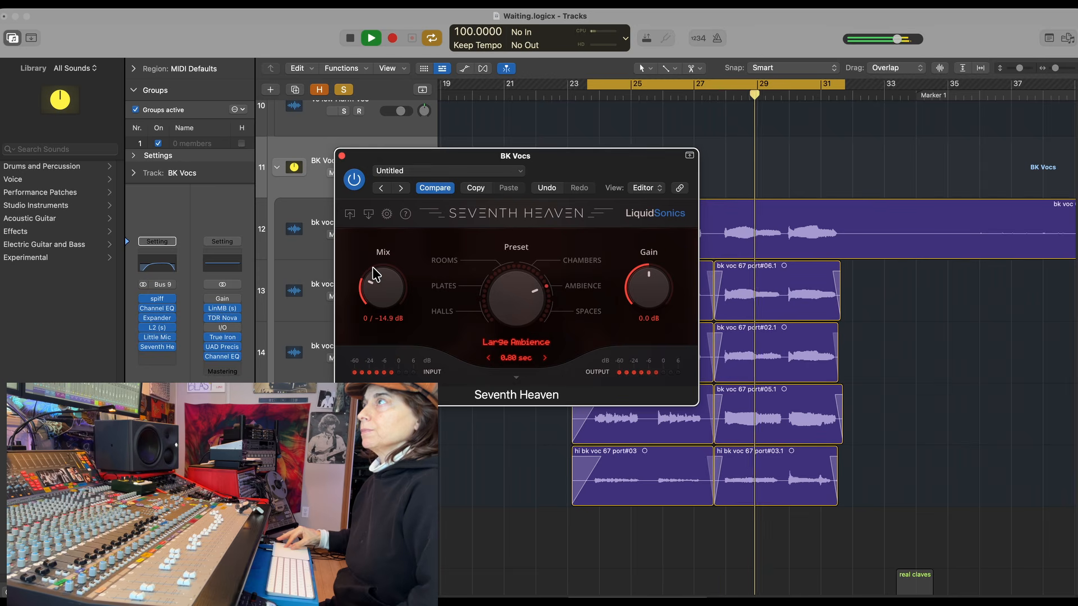
mouse_move(373, 267)
mouse_down()
mouse_move(400, 248)
mouse_move(374, 277)
mouse_move(371, 268)
mouse_up()
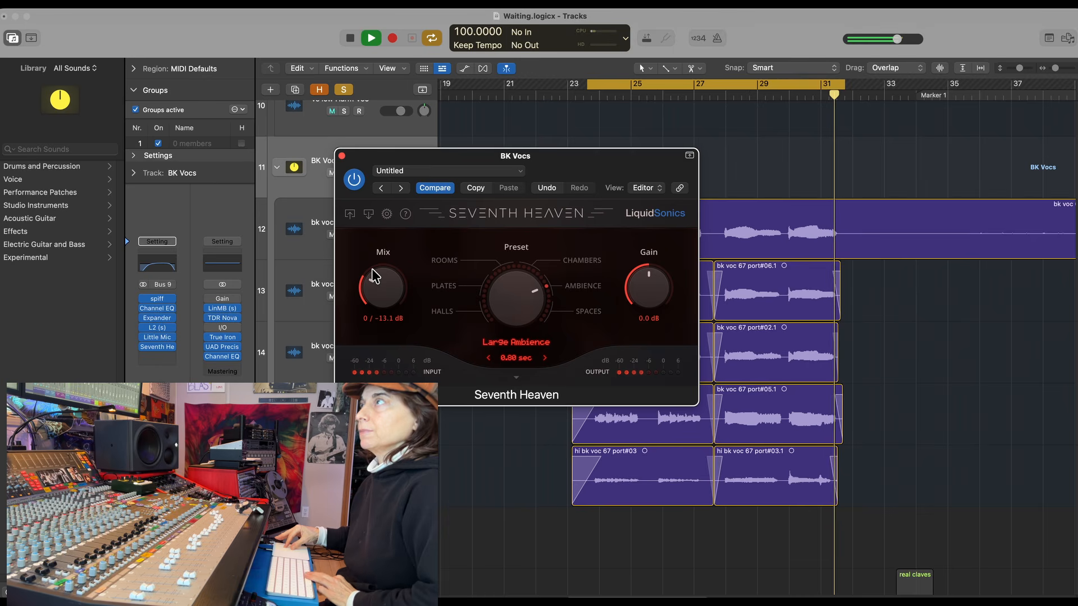
key(space)
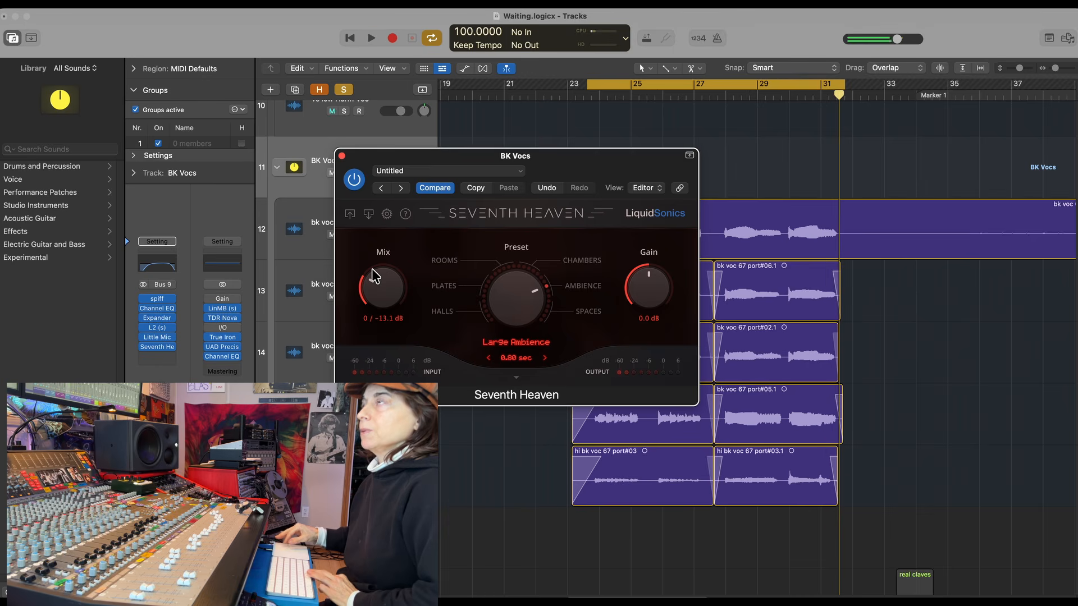
click(342, 157)
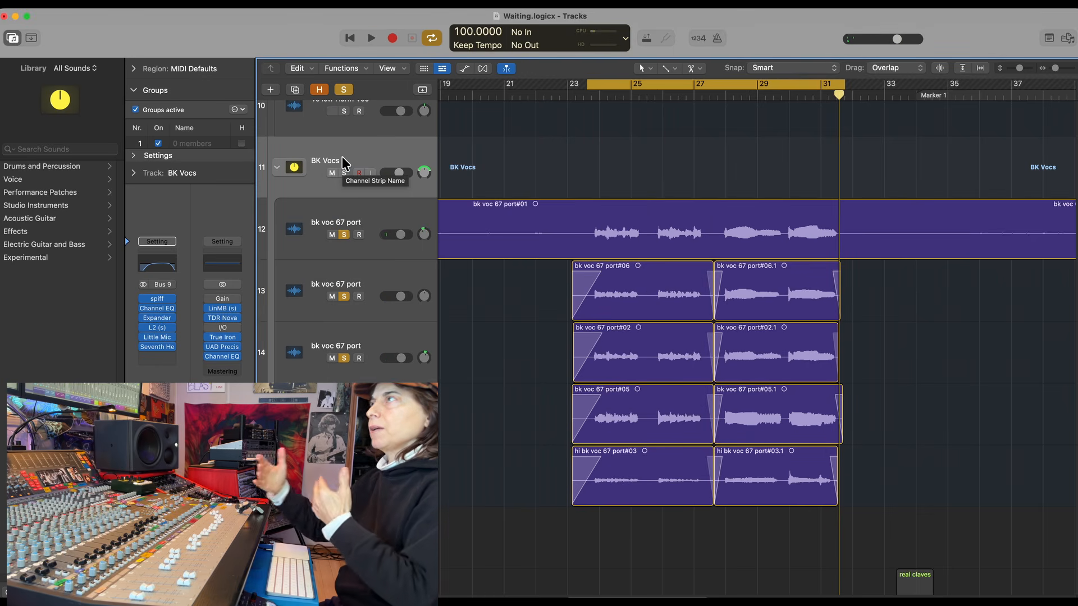